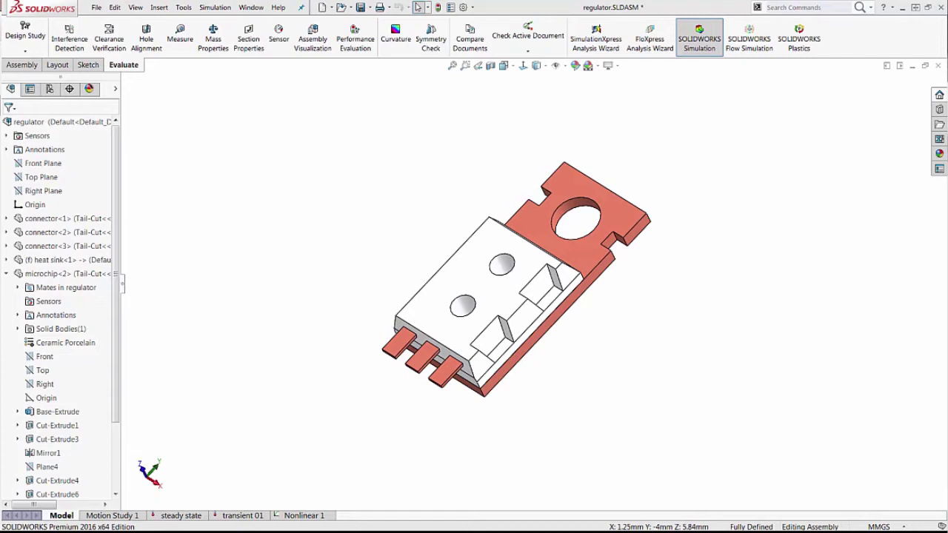
- Open the transient 01 study and review its parts and thermal loads: 25 W heat power, two convections, 25 °C
middle_click_drag(549, 395, 498, 278)
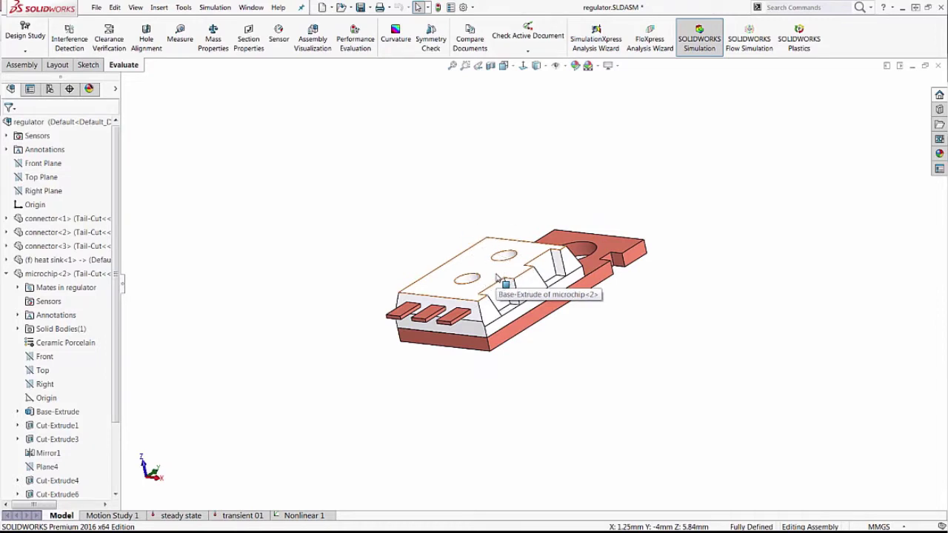
middle_click_drag(625, 332, 577, 344)
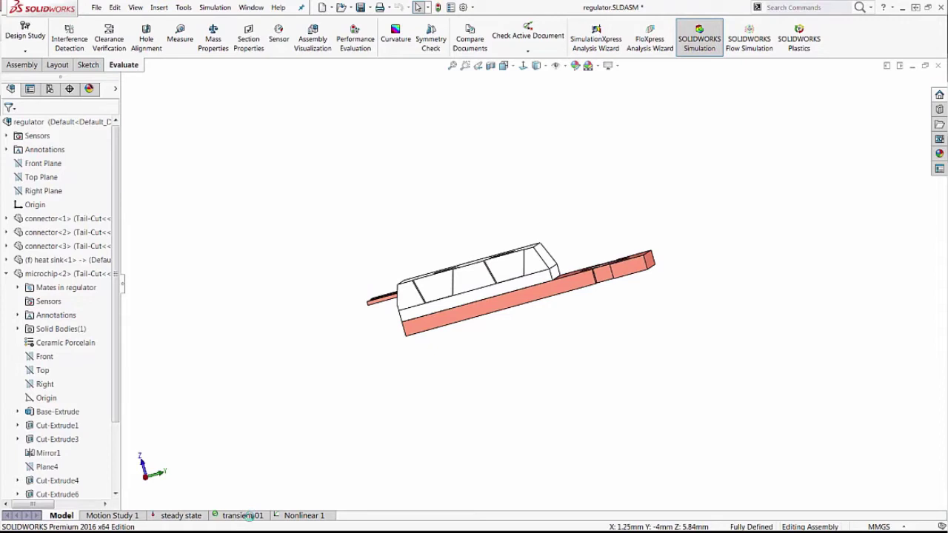
left_click(244, 515)
middle_click_drag(279, 303, 385, 300)
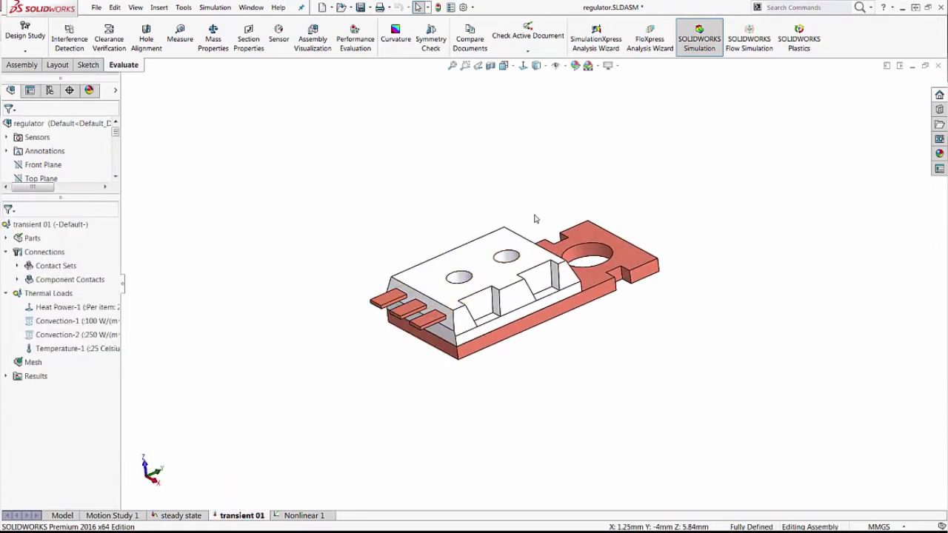
mouse_move(59, 307)
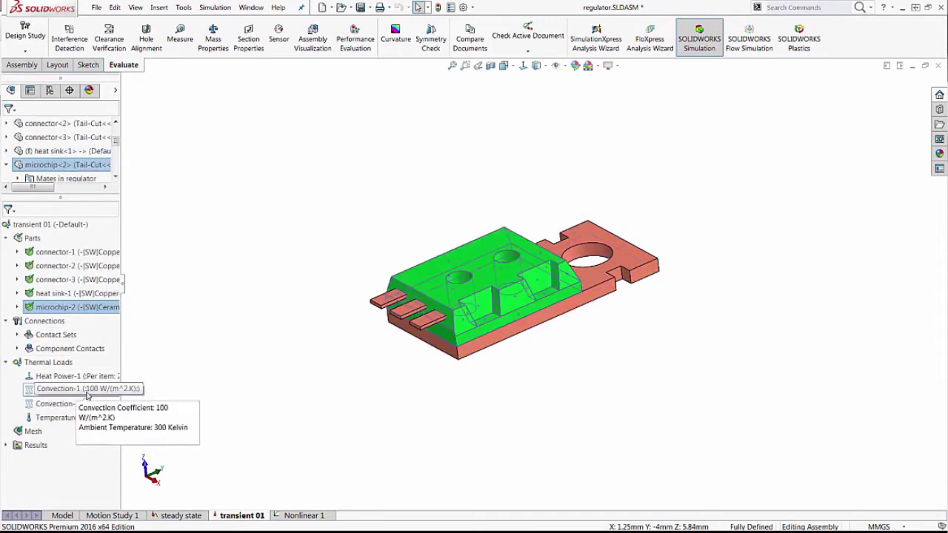
mouse_move(83, 419)
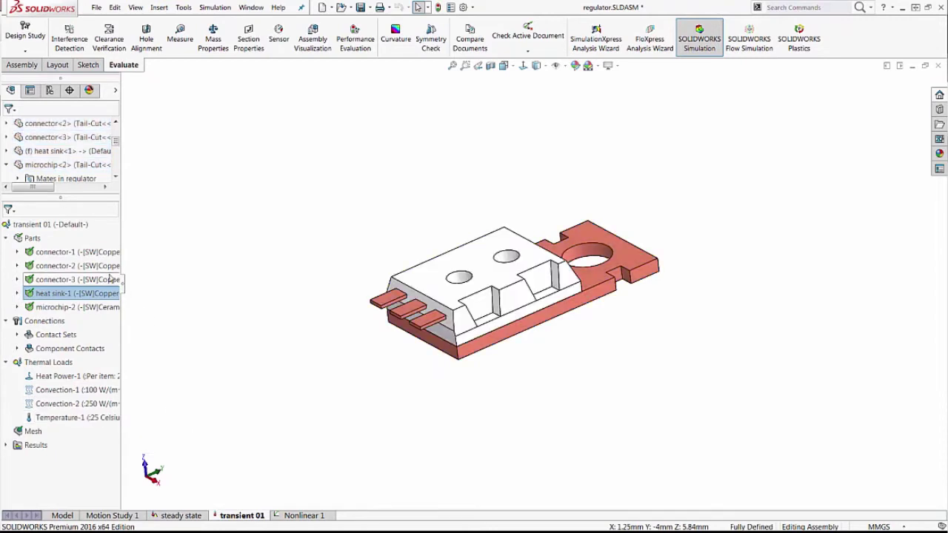
- Check that transient 01 runs 300 s in 10 s steps without changing anything, then expand its Results
right_click(70, 224)
left_click(96, 316)
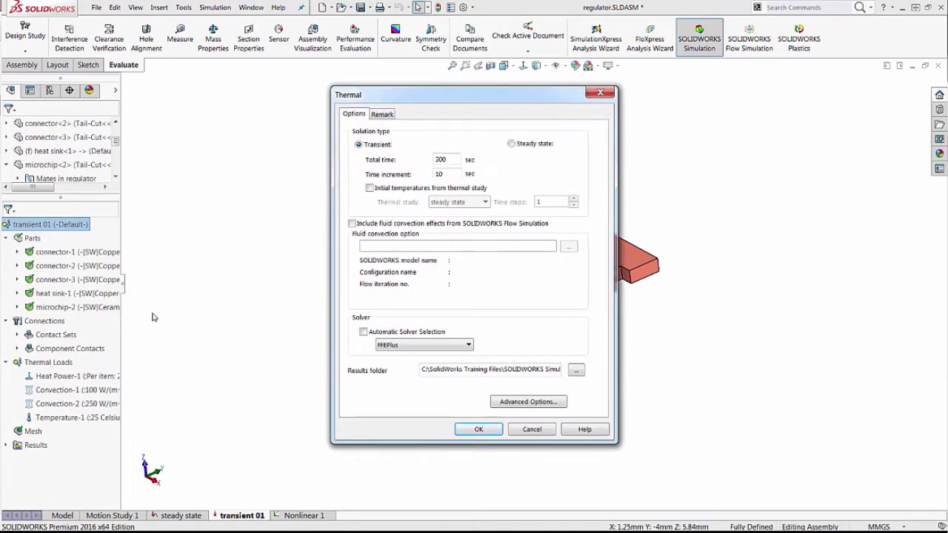
left_click(447, 160)
left_click(521, 434)
left_click(6, 445)
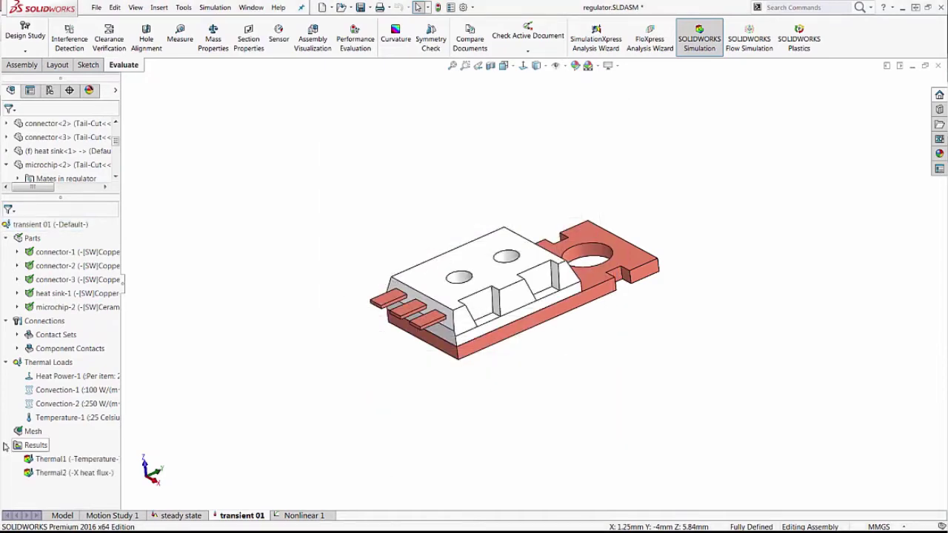
double_click(46, 459)
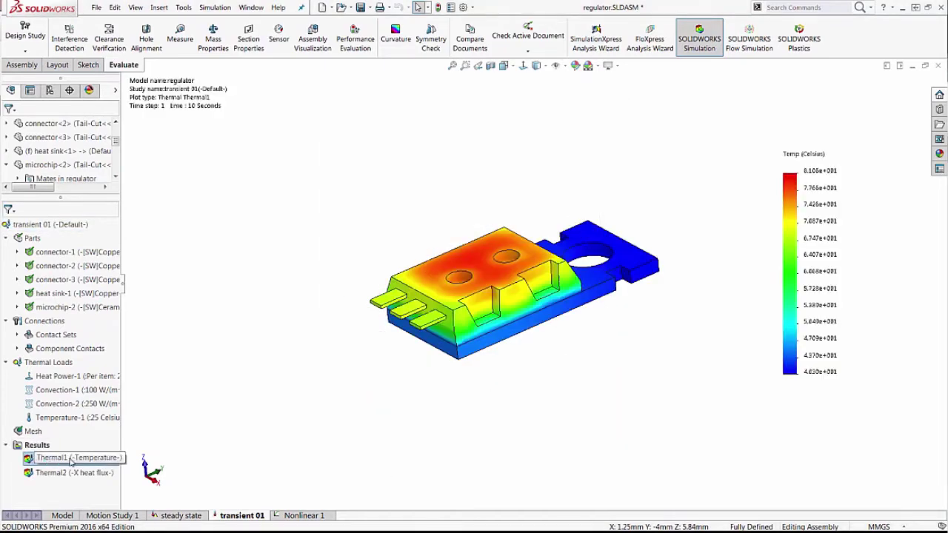
right_click(71, 459)
left_click(93, 342)
left_click(400, 317)
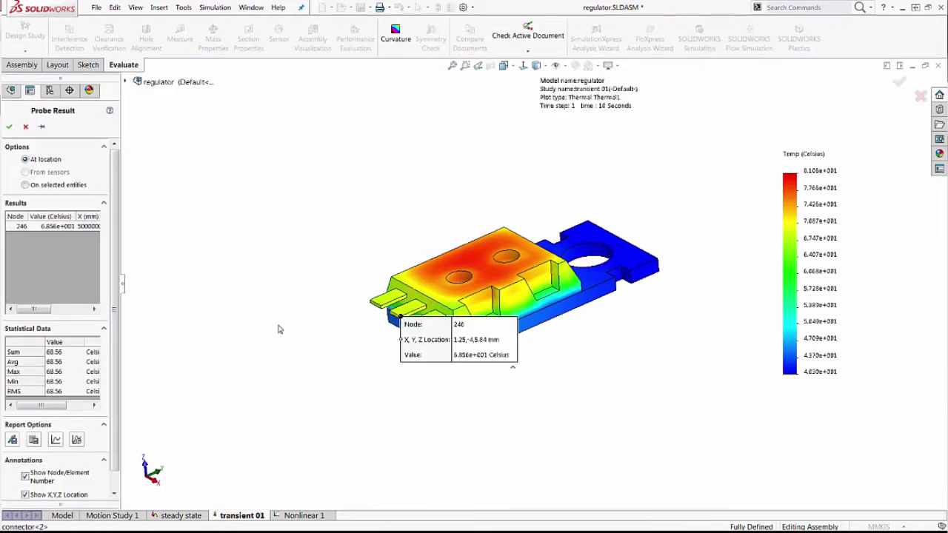
left_click(77, 439)
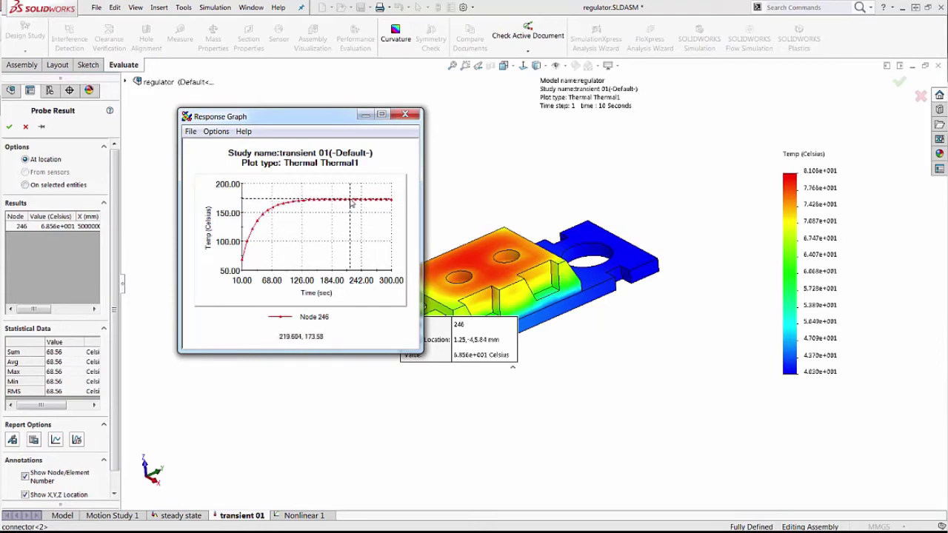
left_click(405, 114)
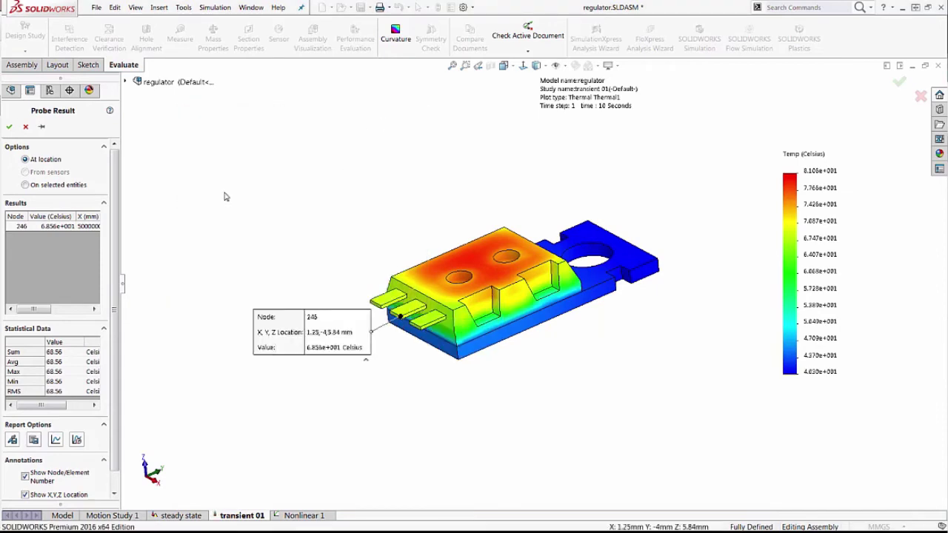
key("Escape")
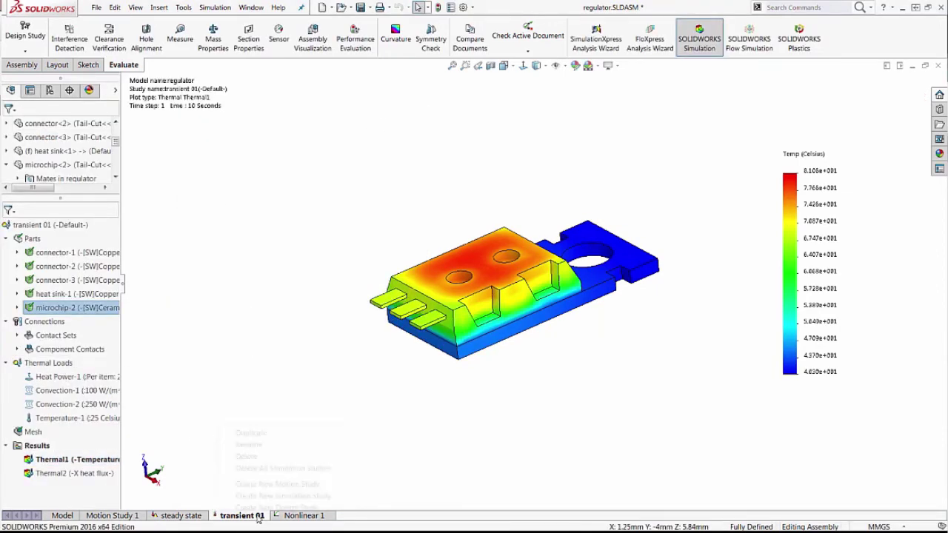
- Add a new Nonlinear study named 'Nonlinear Transient Thermal Analysis'
right_click(258, 520)
left_click(262, 496)
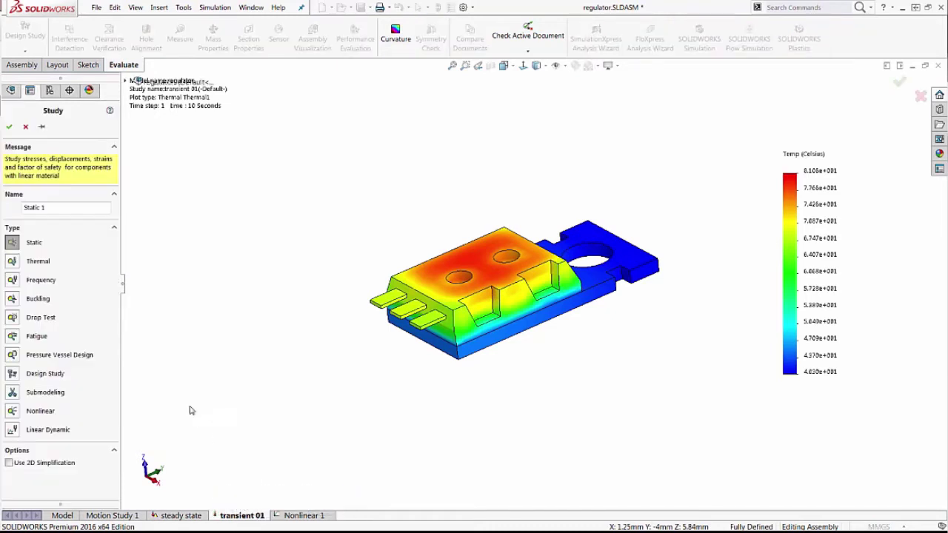
left_click(12, 411)
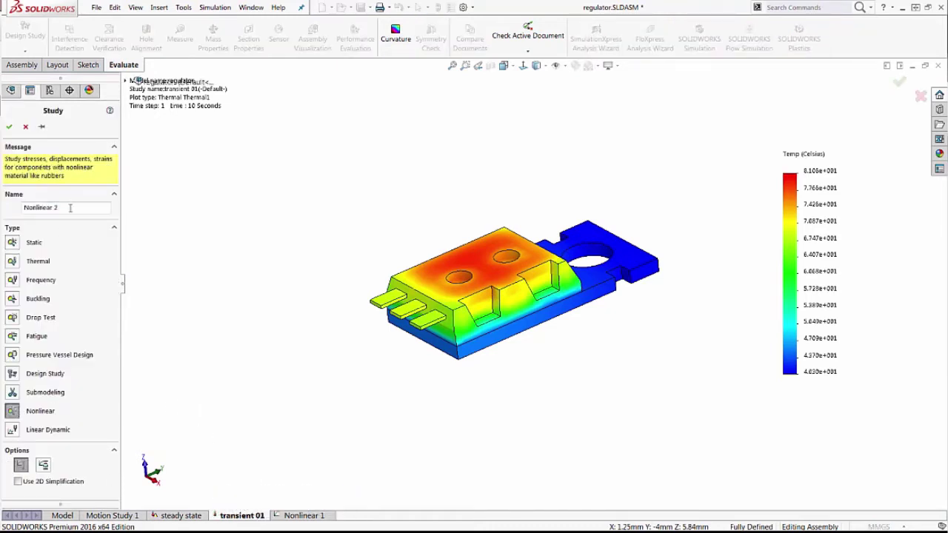
key("BackSpace")
type("Transient Thermal Analysis")
key("Return")
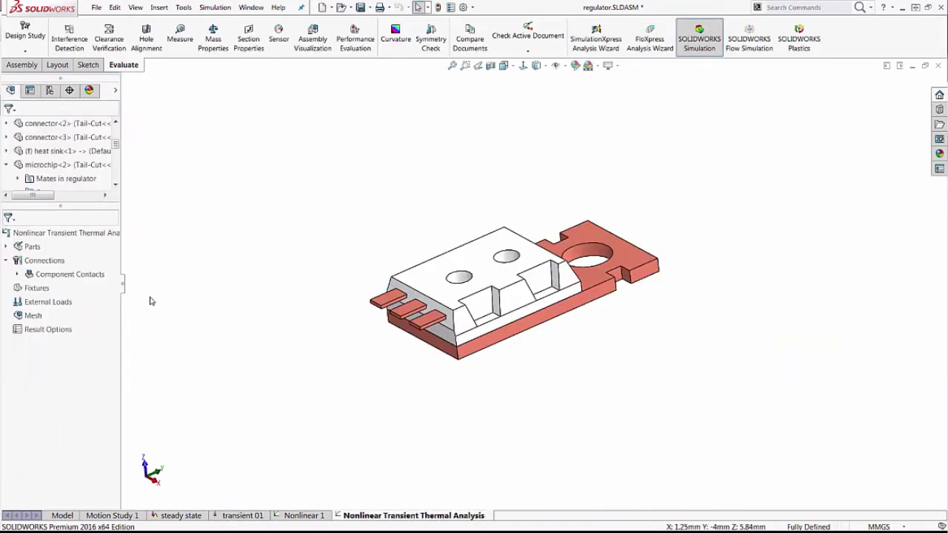
- In the nonlinear study properties, take temperatures from the transient 01 thermal study
right_click(77, 232)
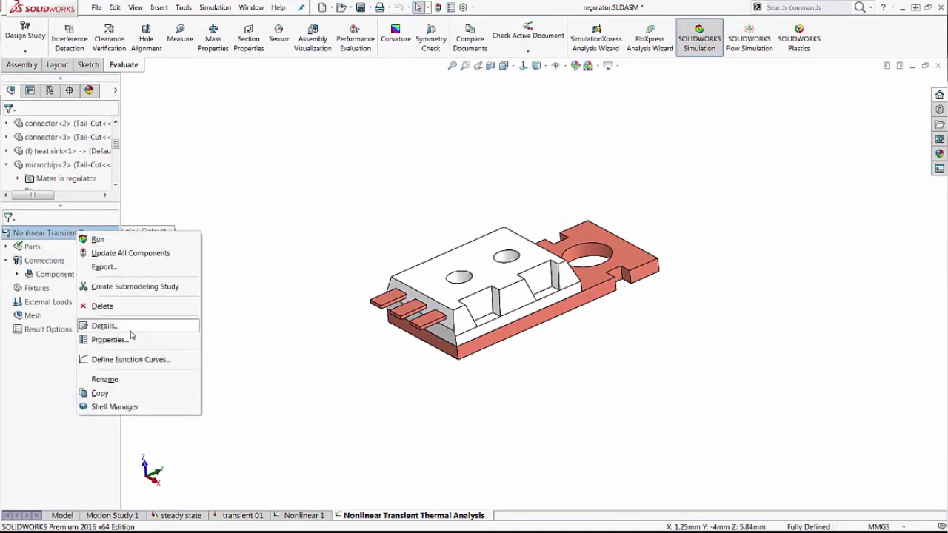
left_click(127, 342)
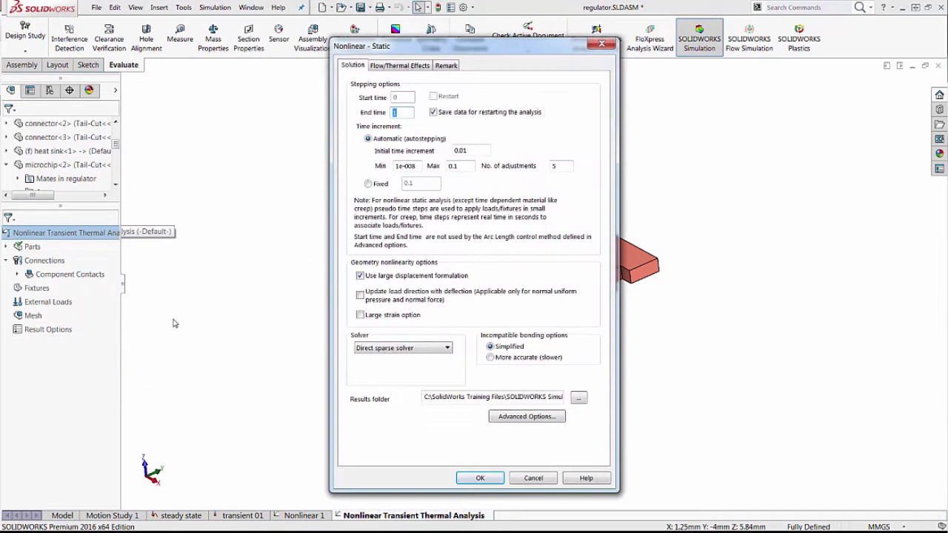
left_click(413, 67)
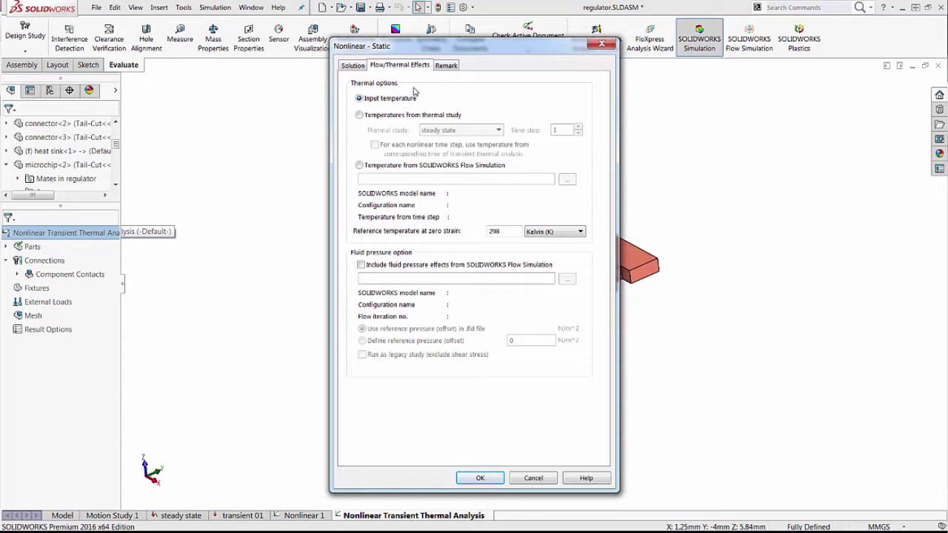
left_click(397, 115)
left_click(474, 132)
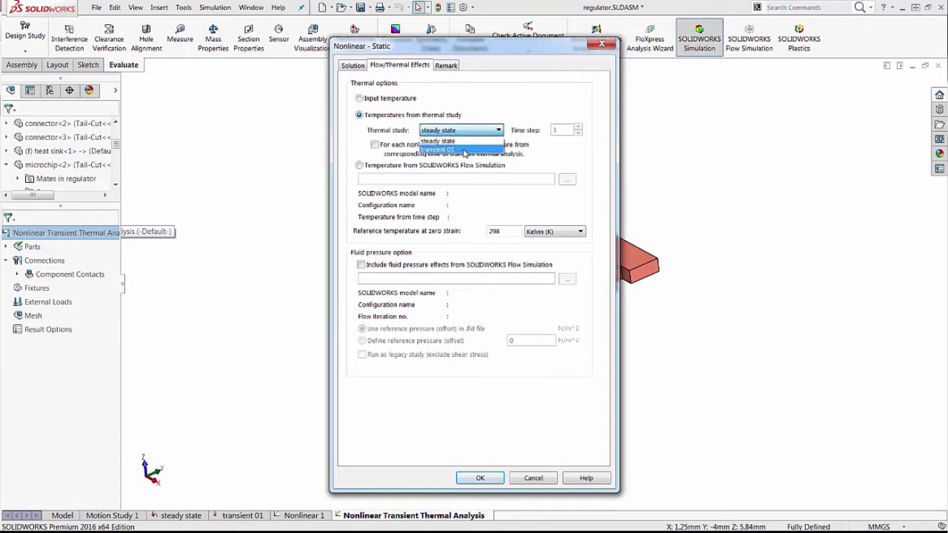
left_click(464, 151)
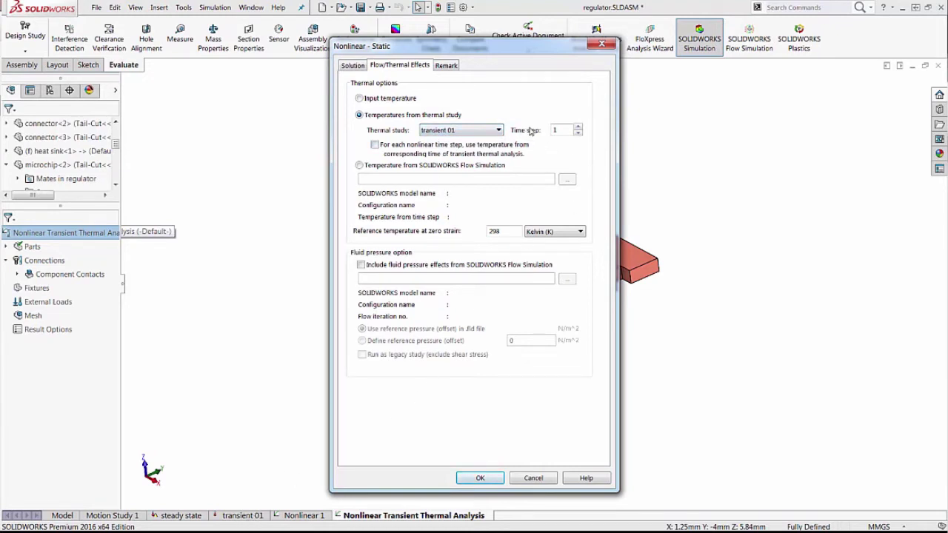
- Make each nonlinear time step use the temperature from the corresponding transient time
left_click(555, 130)
left_click(375, 145)
left_click(353, 67)
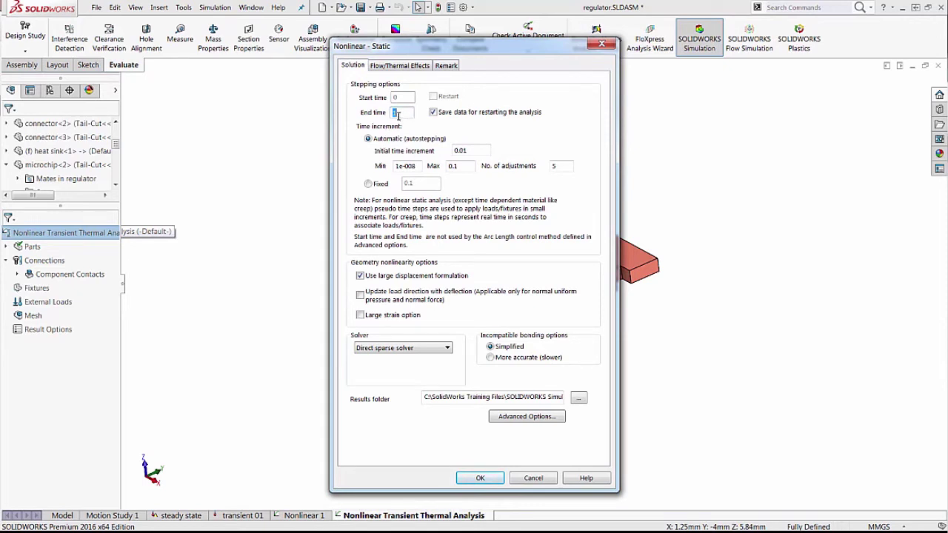
- Set the end time to 300 s with a fixed 10 s time increment and apply
type("300")
left_click(378, 188)
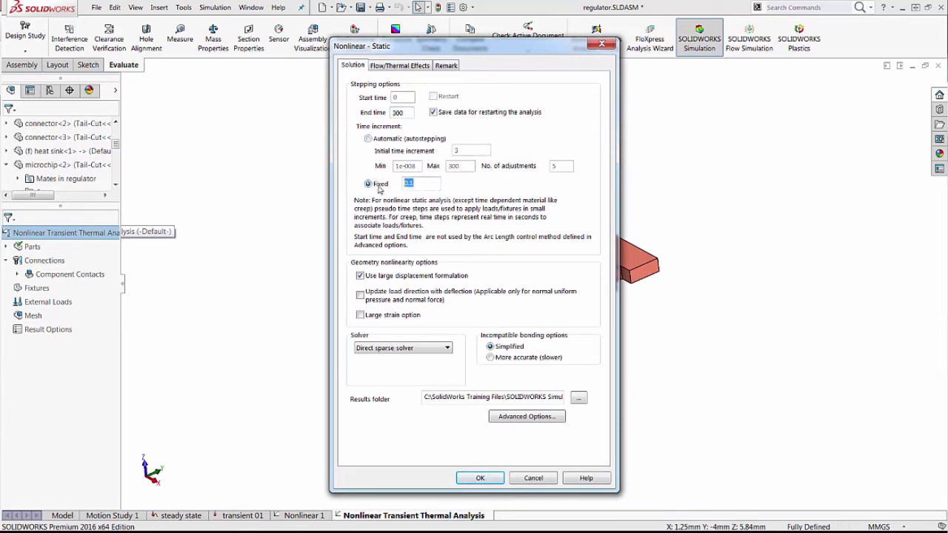
type("10")
left_click(411, 183)
left_click(480, 478)
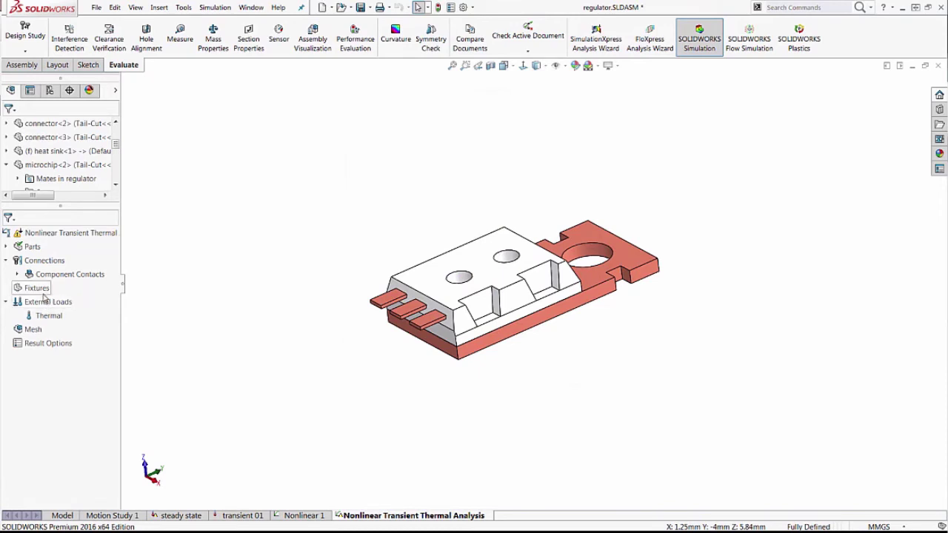
- Add a Fixed Geometry fixture on the heat sink vertex, then switch to the Nonlinear 1 study
right_click(43, 289)
left_click(83, 297)
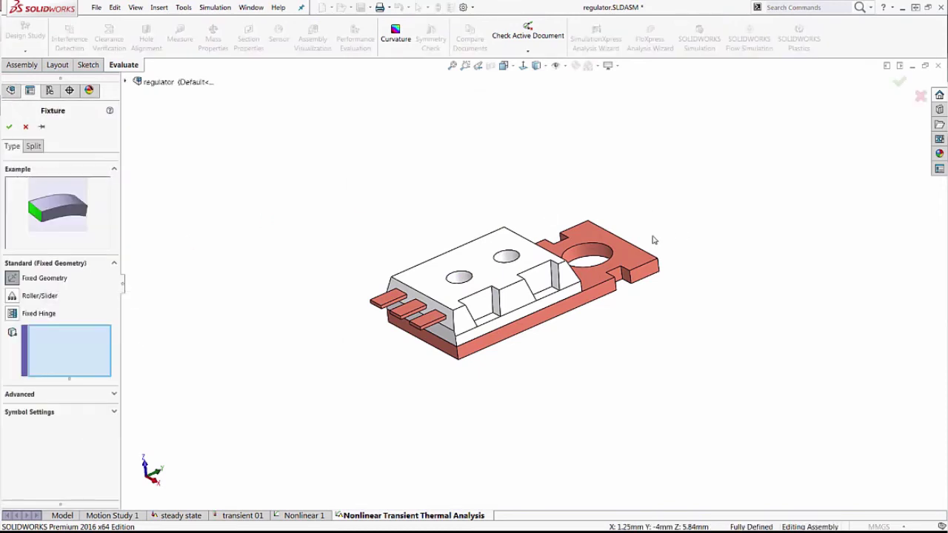
left_click(588, 221)
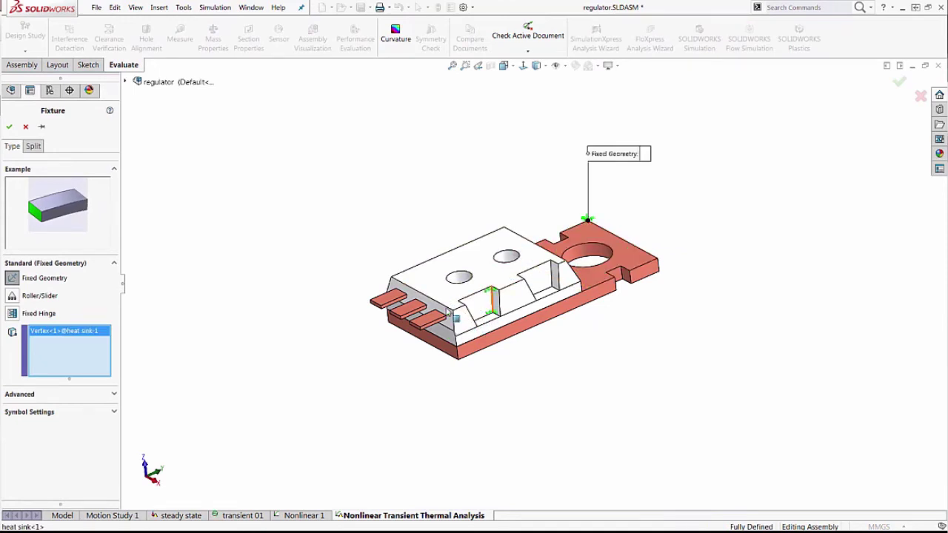
left_click(9, 127)
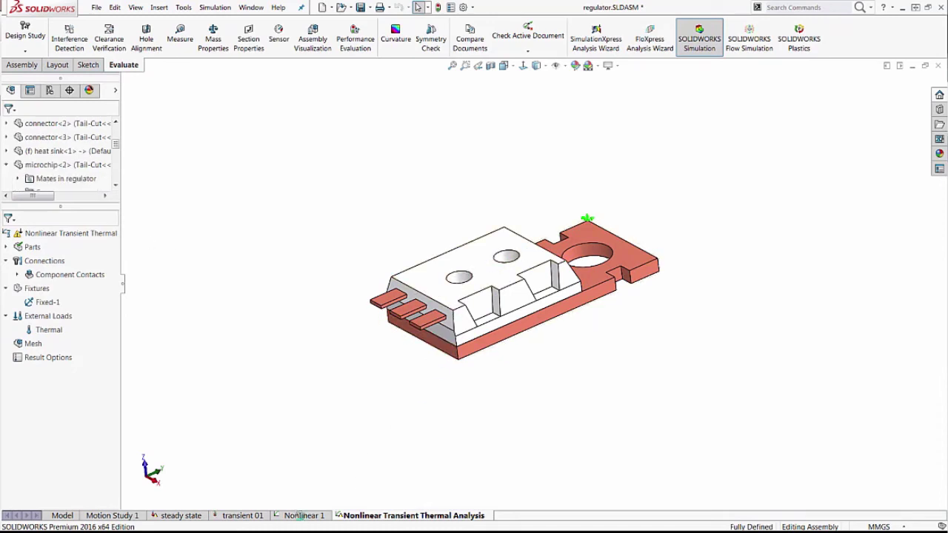
left_click(302, 516)
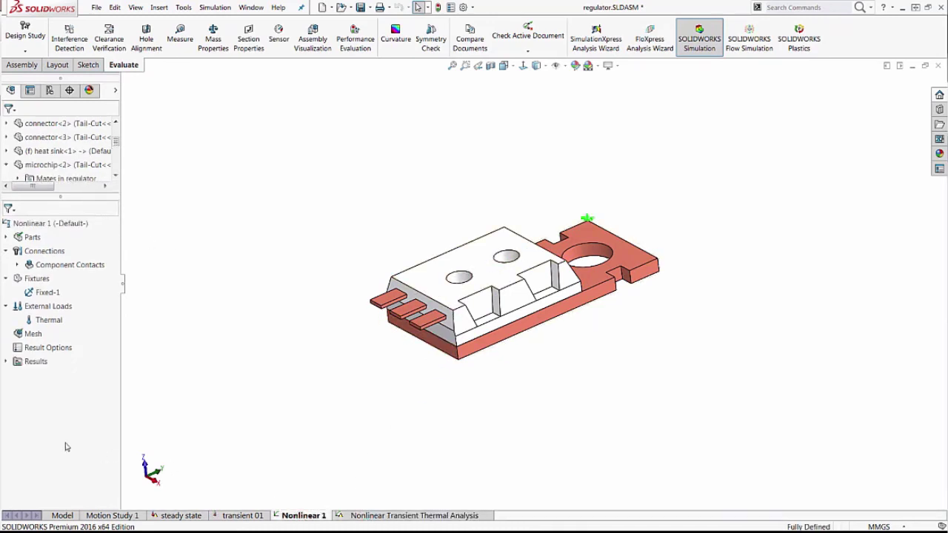
- Show the Nonlinear 1 Stress1 and Displacement1 result plots
left_click(6, 361)
double_click(64, 376)
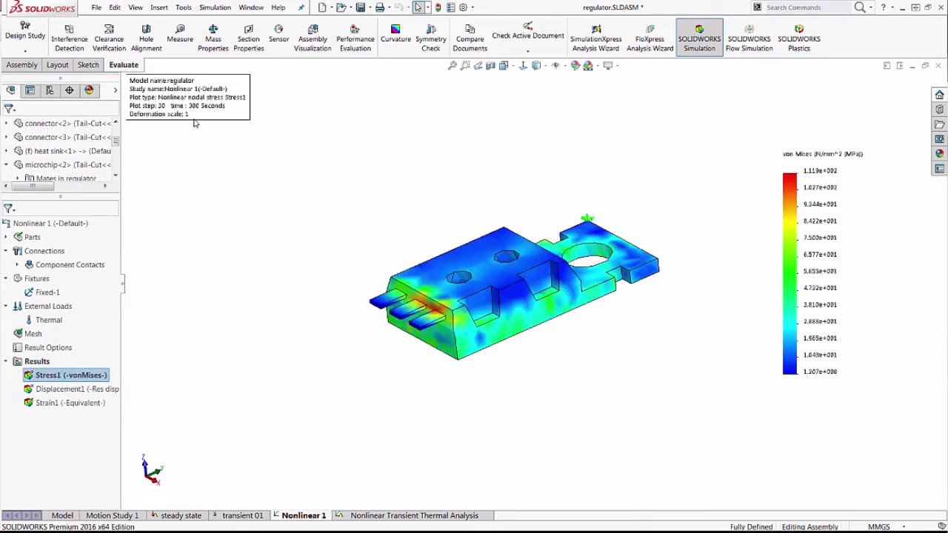
double_click(105, 395)
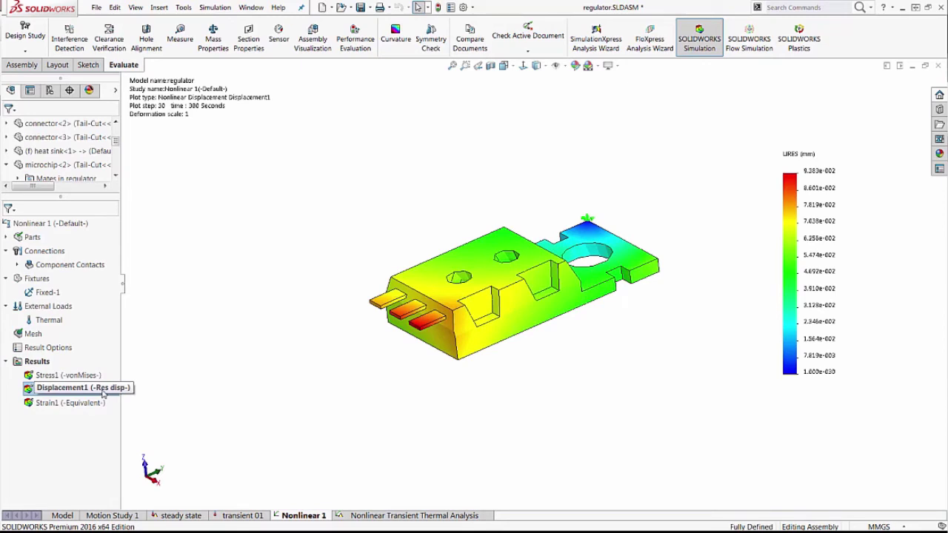
- Probe node 29 on the connector tip (0.08867 mm) and view its displacement response graph
right_click(103, 394)
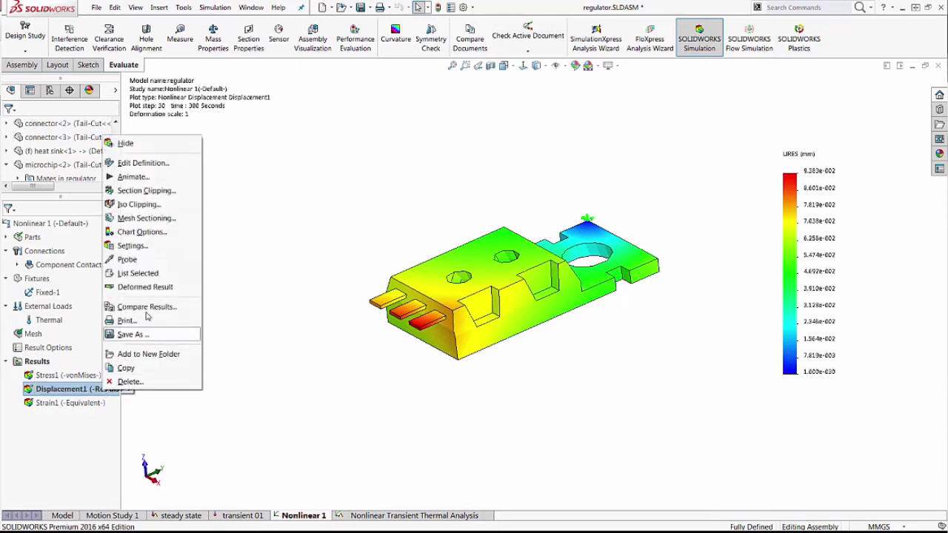
left_click(152, 260)
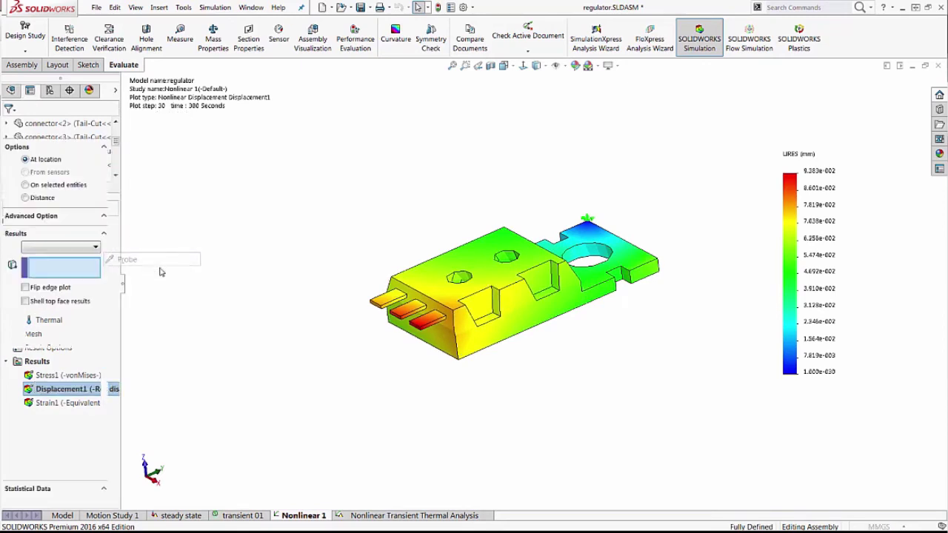
left_click(400, 316)
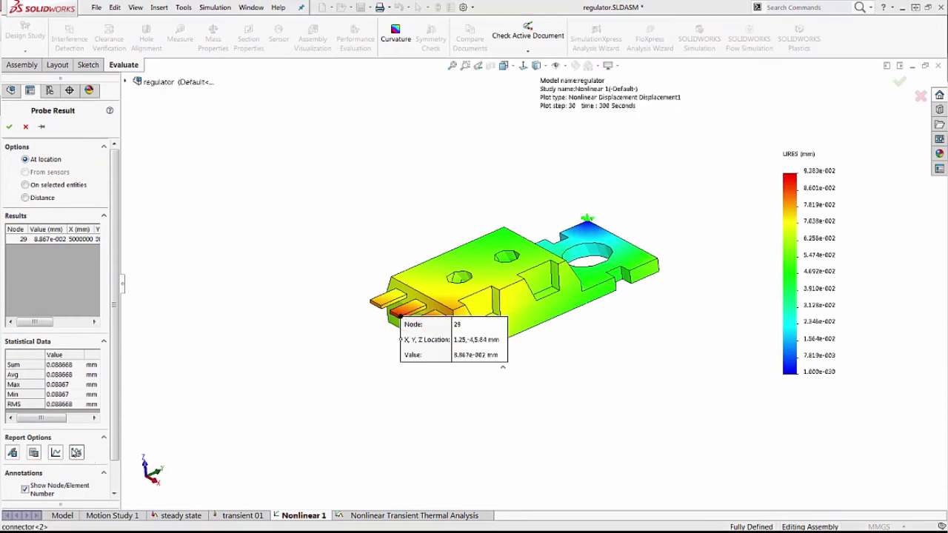
left_click(77, 452)
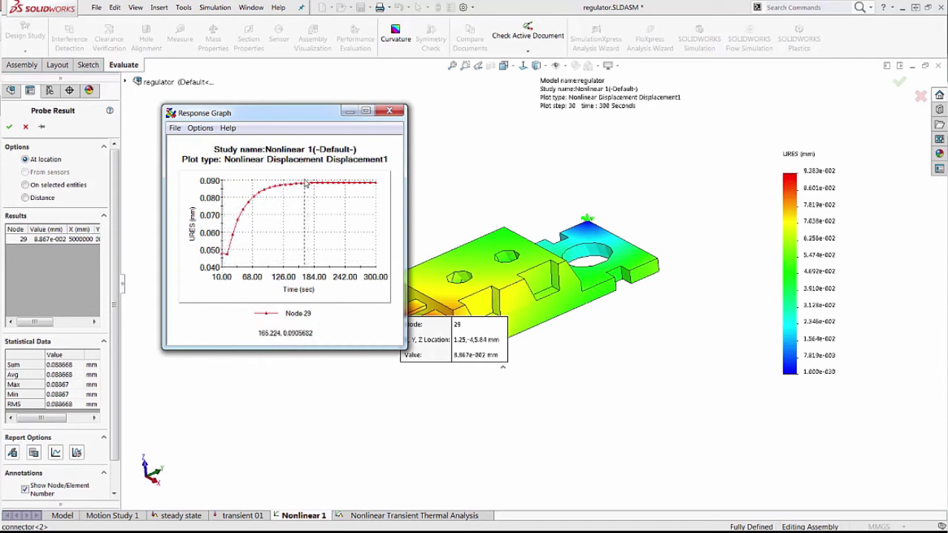
left_click(389, 110)
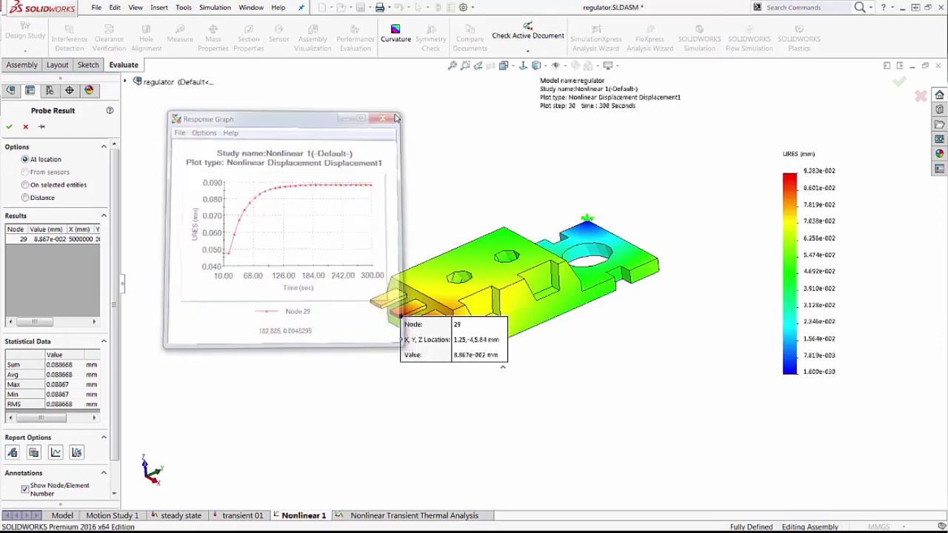
left_click(26, 127)
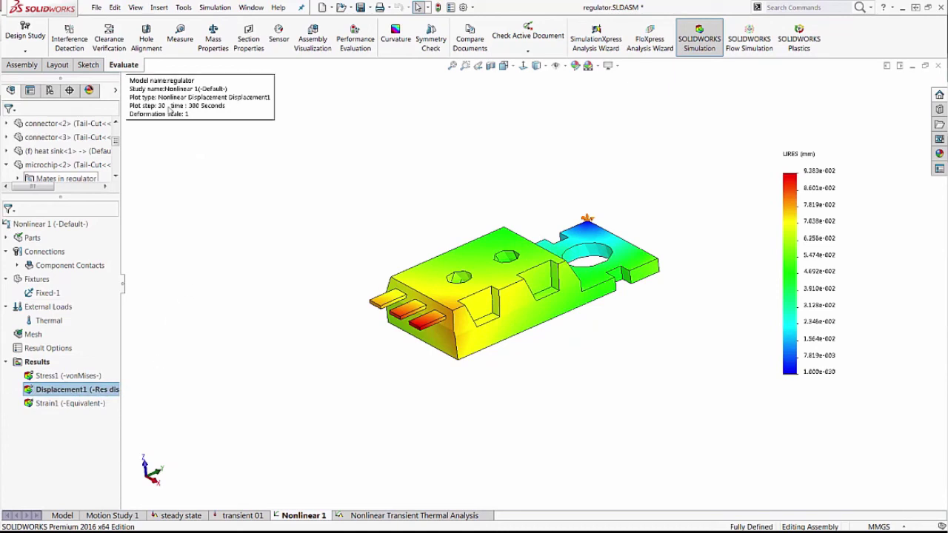
- Plot Displacement1 as a Maximum bound across all steps, peaking at 9.383e-002 mm
double_click(161, 109)
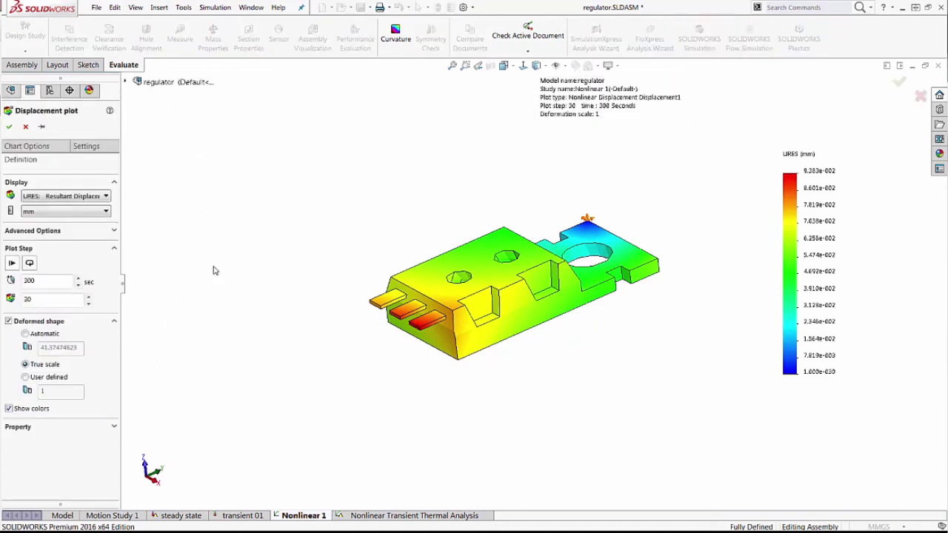
left_click(29, 264)
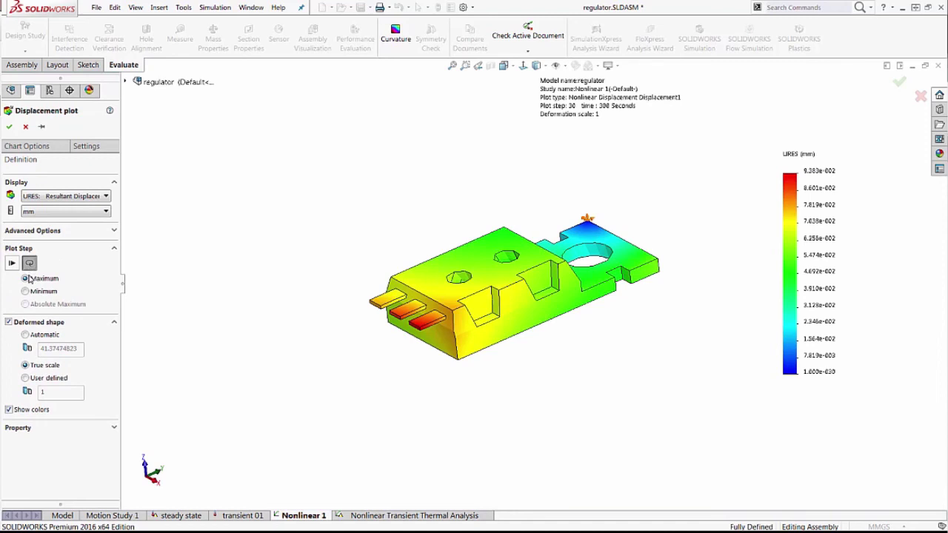
left_click(9, 127)
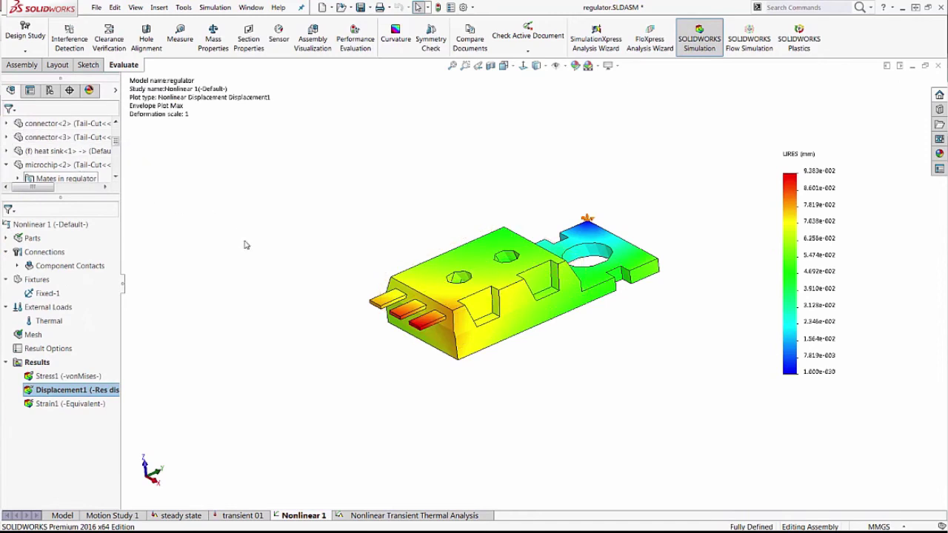